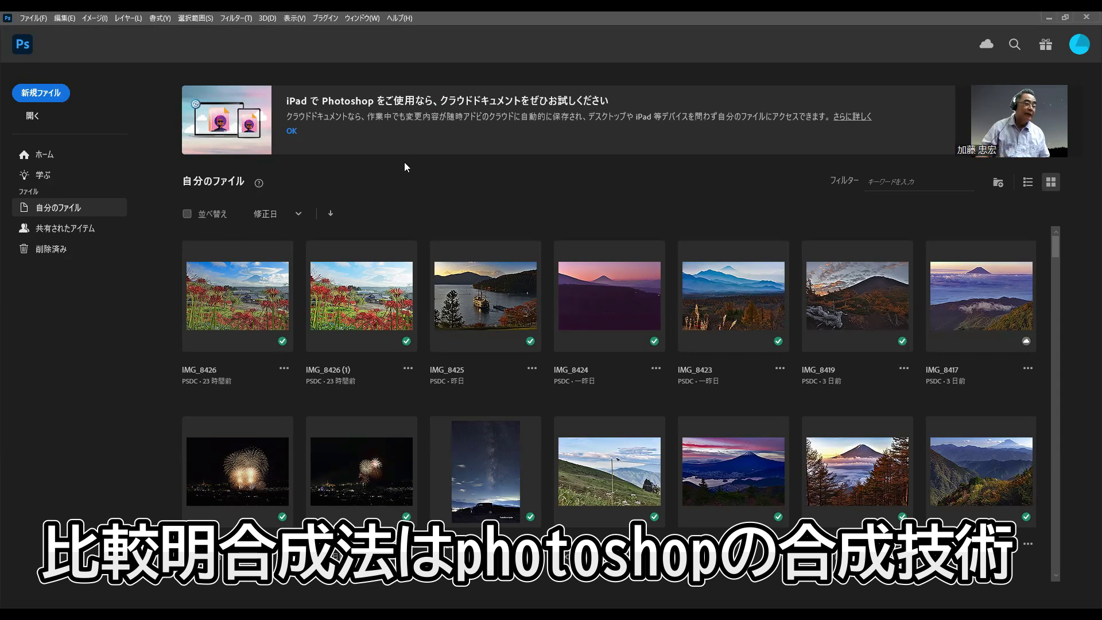
# Step: Open a fireworks photo from the 240806清水花火 folder in Pictures
pyautogui.click(30, 19)
pyautogui.click(40, 41)
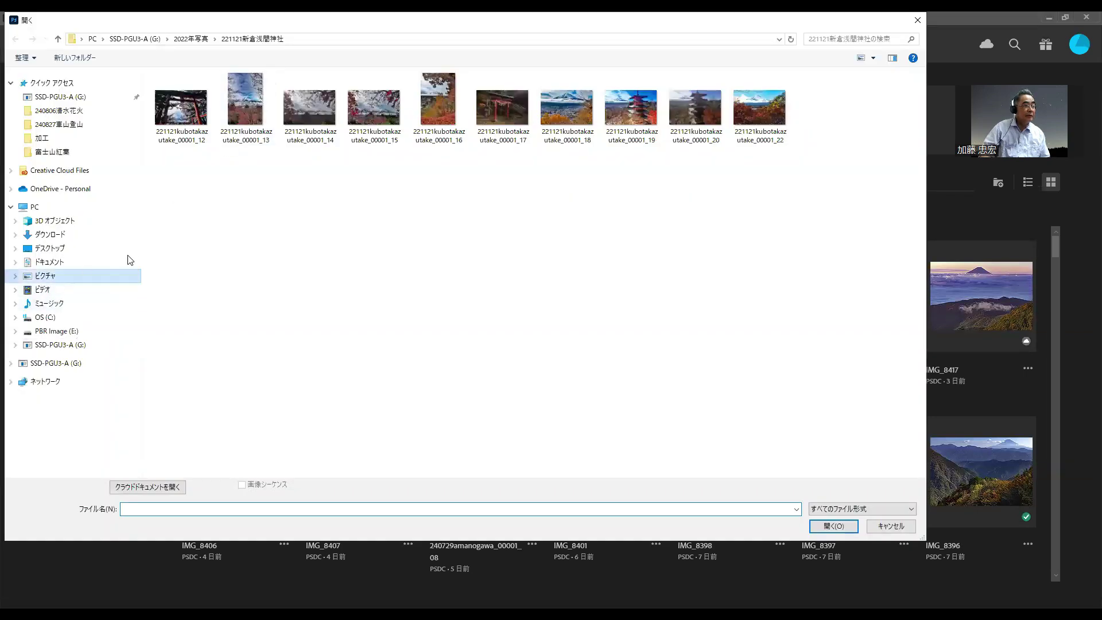
pyautogui.click(114, 276)
pyautogui.doubleClick(310, 101)
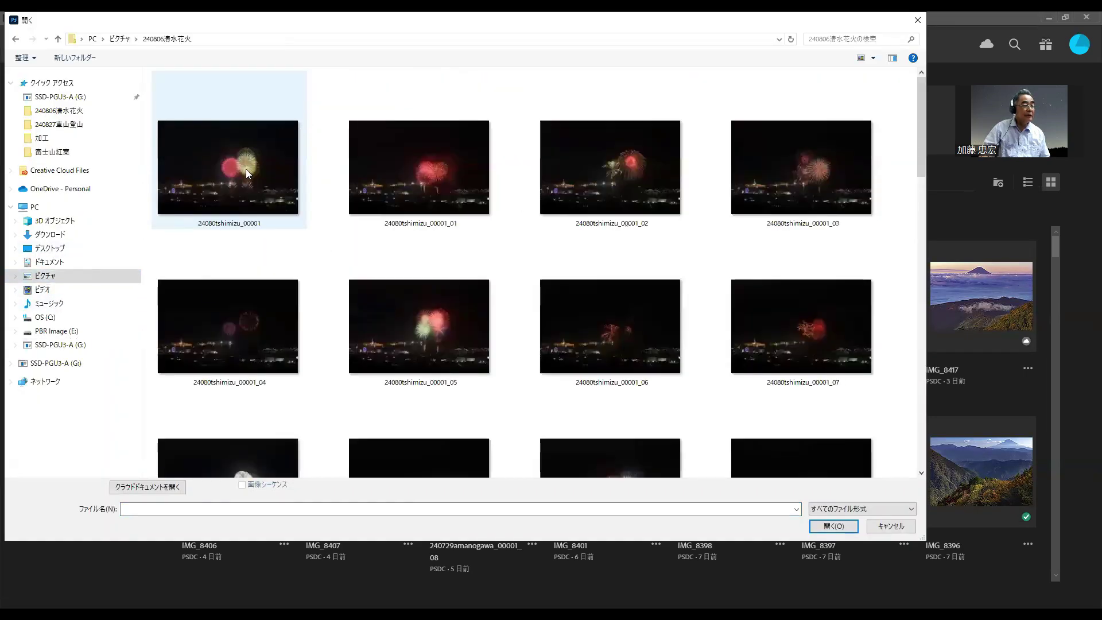
pyautogui.doubleClick(292, 180)
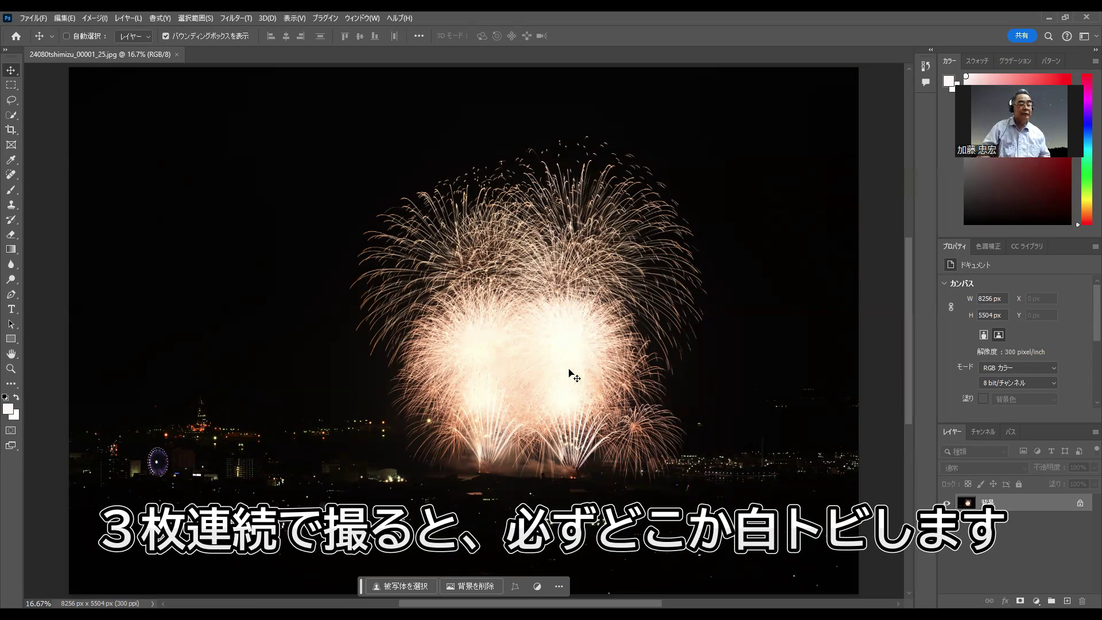
pyautogui.click(177, 55)
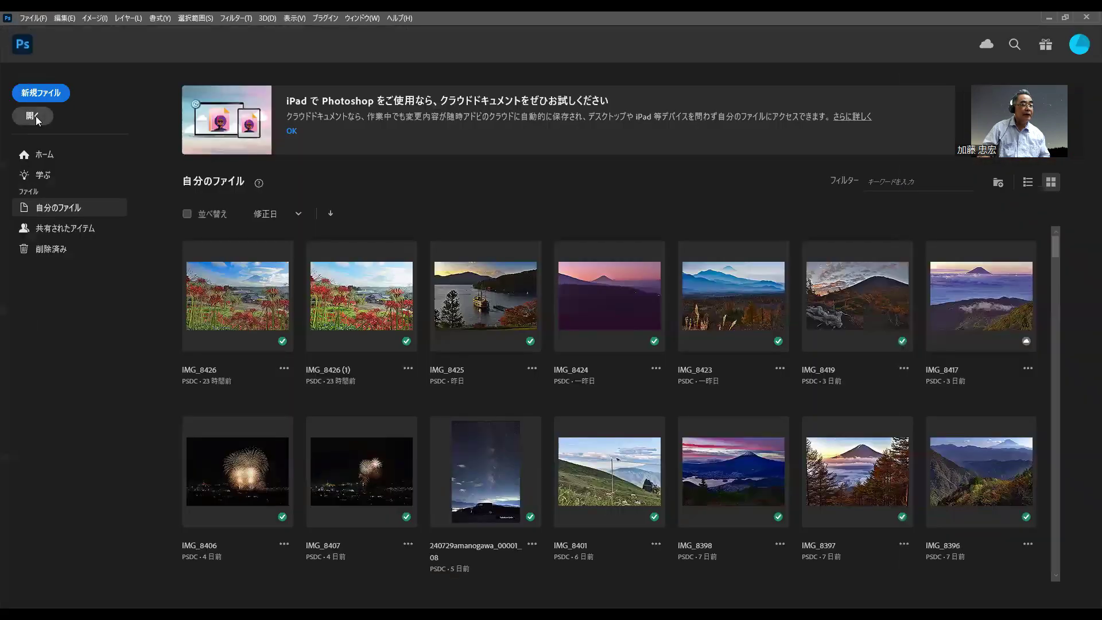
pyautogui.click(34, 117)
pyautogui.scroll(-3, 513, 294)
pyautogui.scroll(-2, 513, 294)
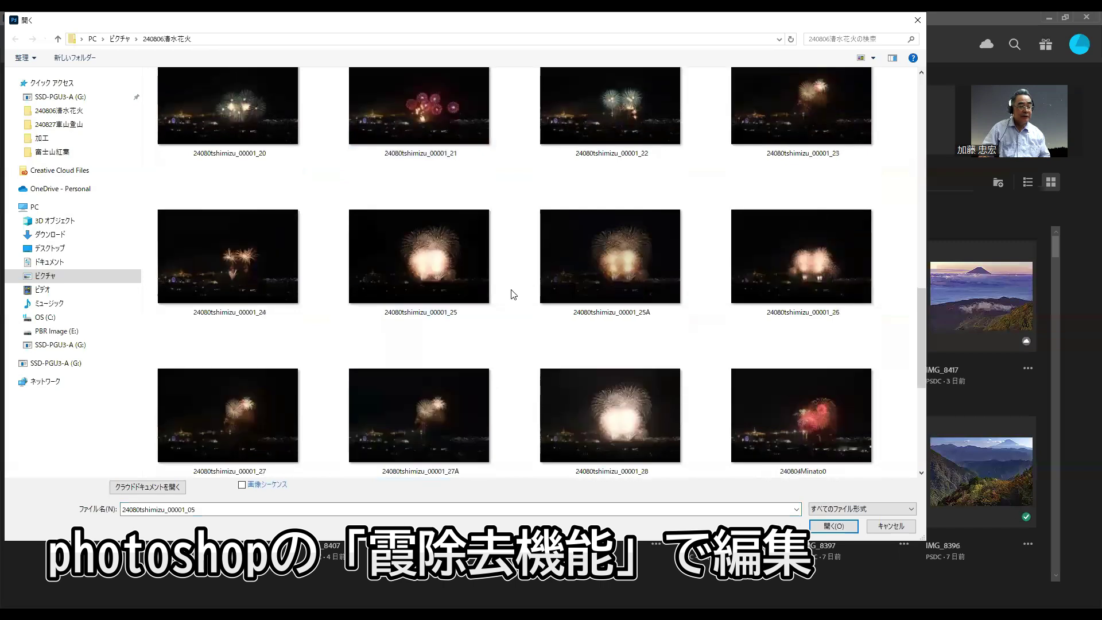
pyautogui.doubleClick(659, 285)
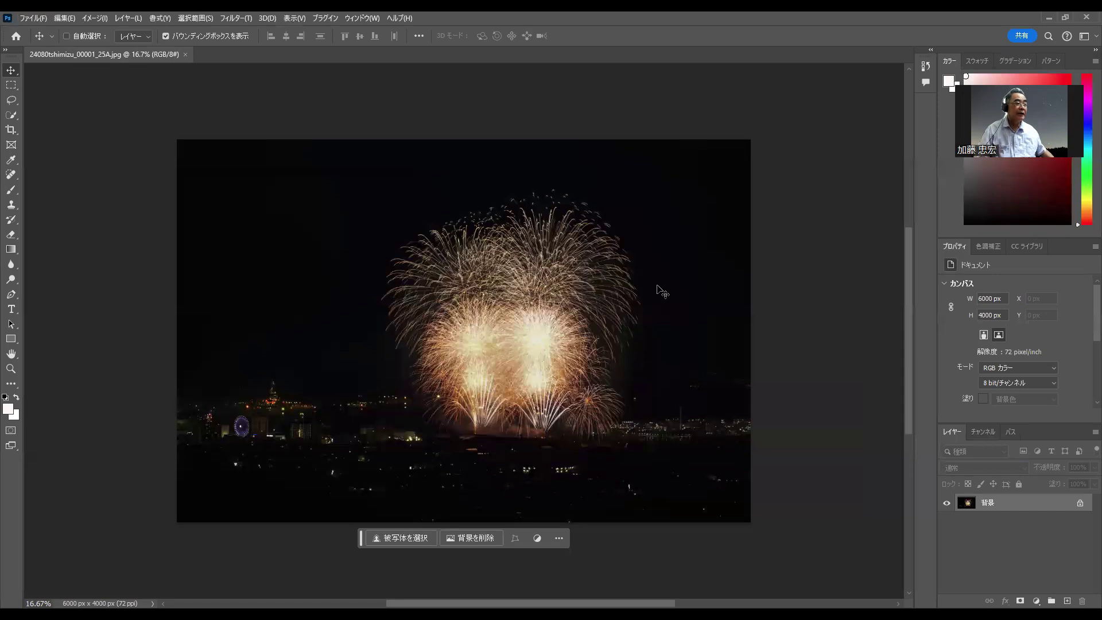
# Step: Close the 25A photo and launch the Load Files into Stack script (ファイルをレイヤーとして読み込み)
pyautogui.click(185, 54)
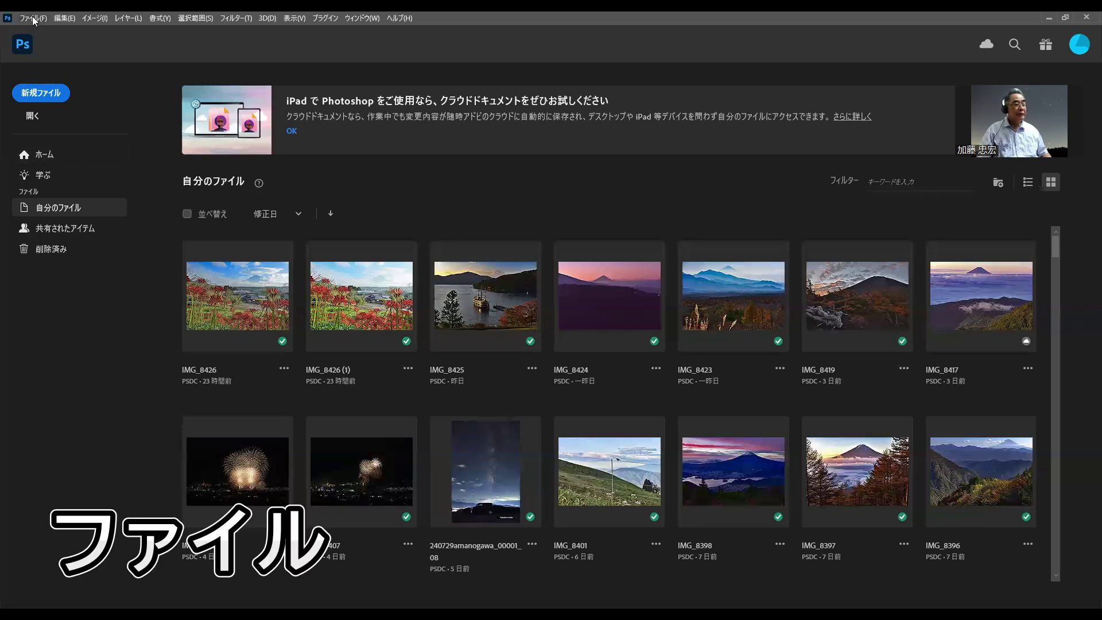
pyautogui.click(32, 17)
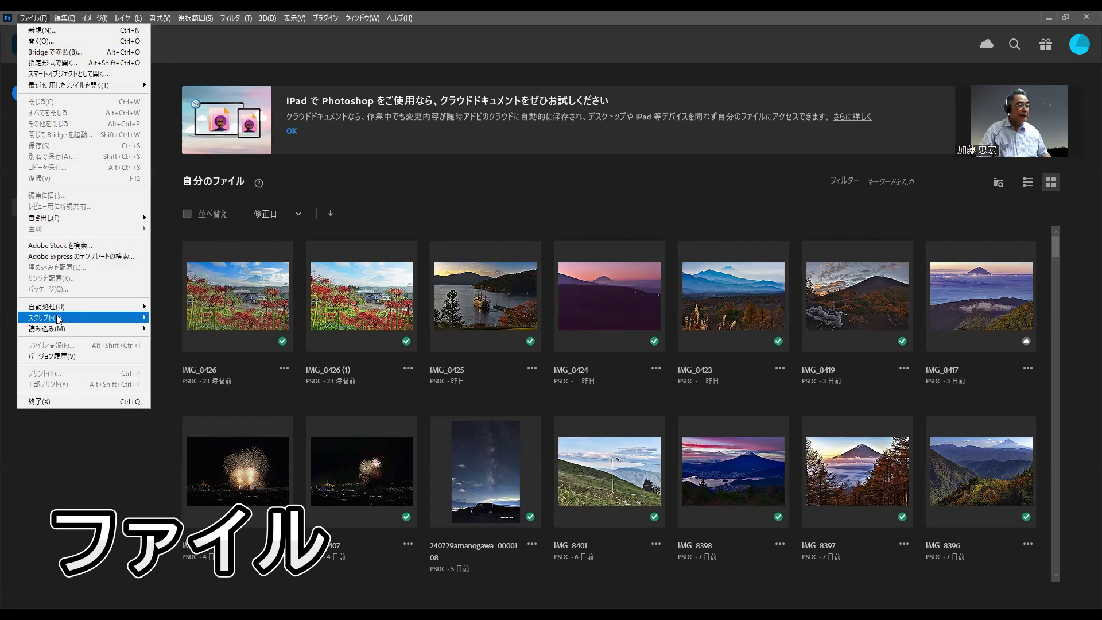
pyautogui.moveTo(78, 318)
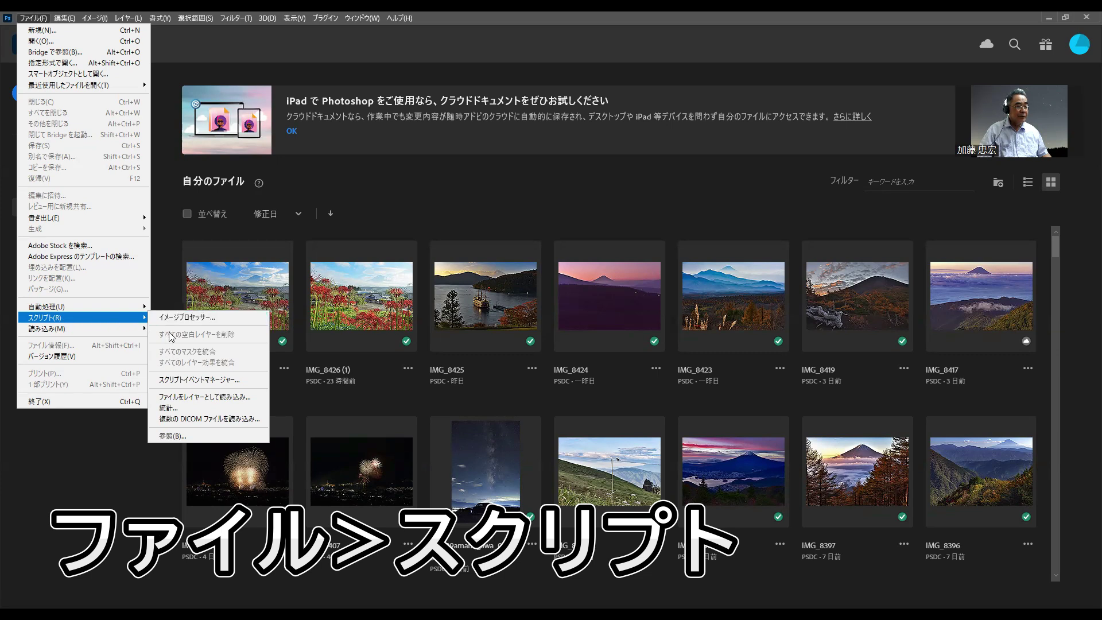
pyautogui.click(197, 397)
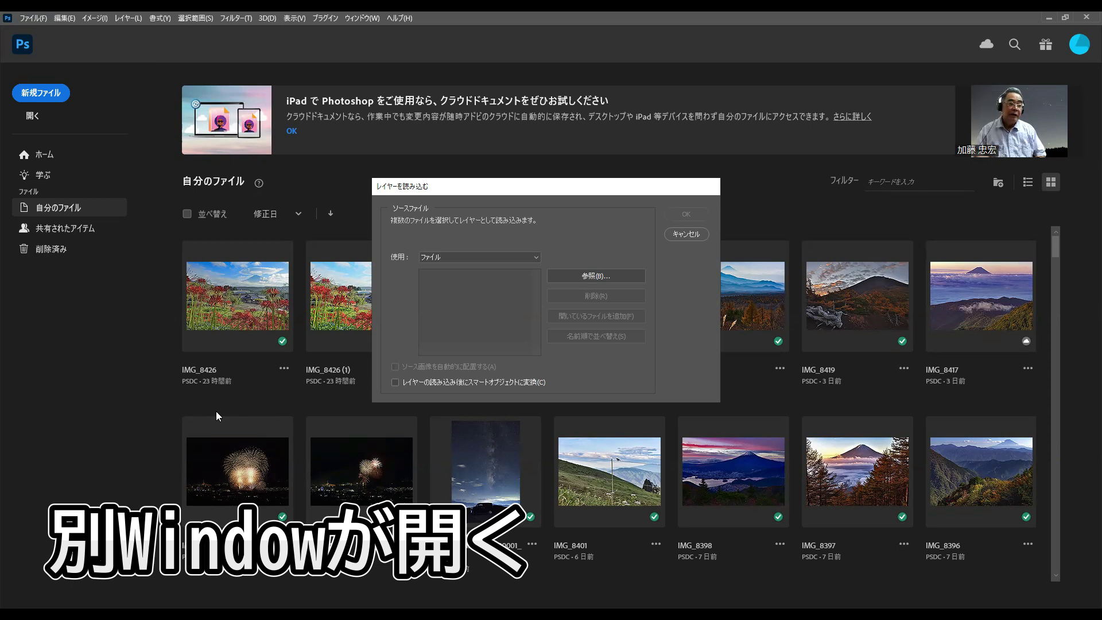
pyautogui.click(574, 277)
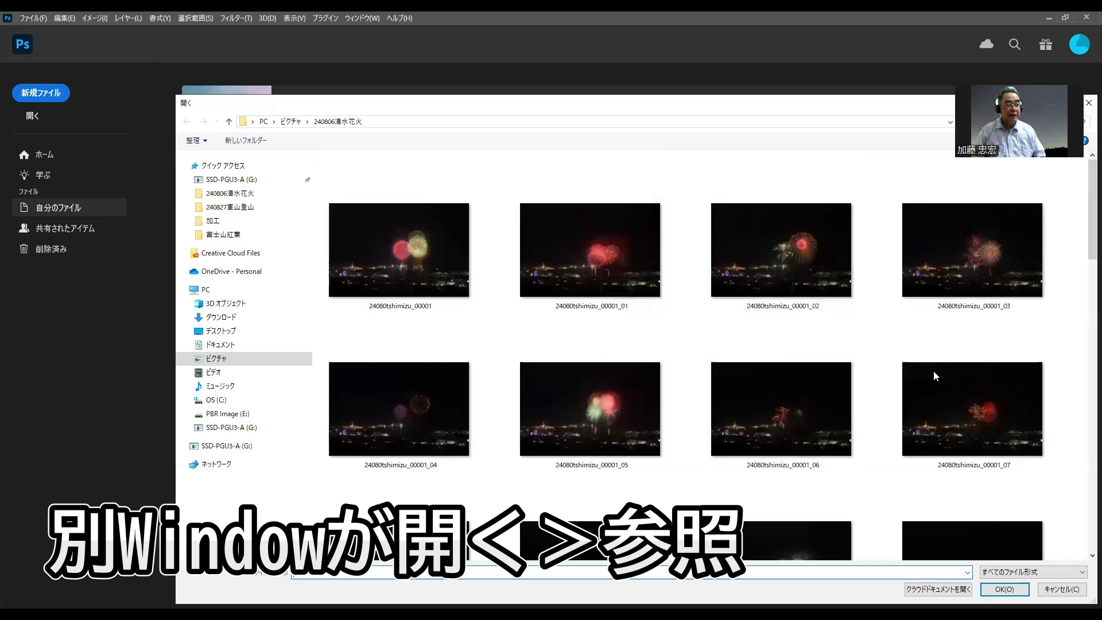
pyautogui.moveTo(1087, 271); pyautogui.dragTo(1086, 552)
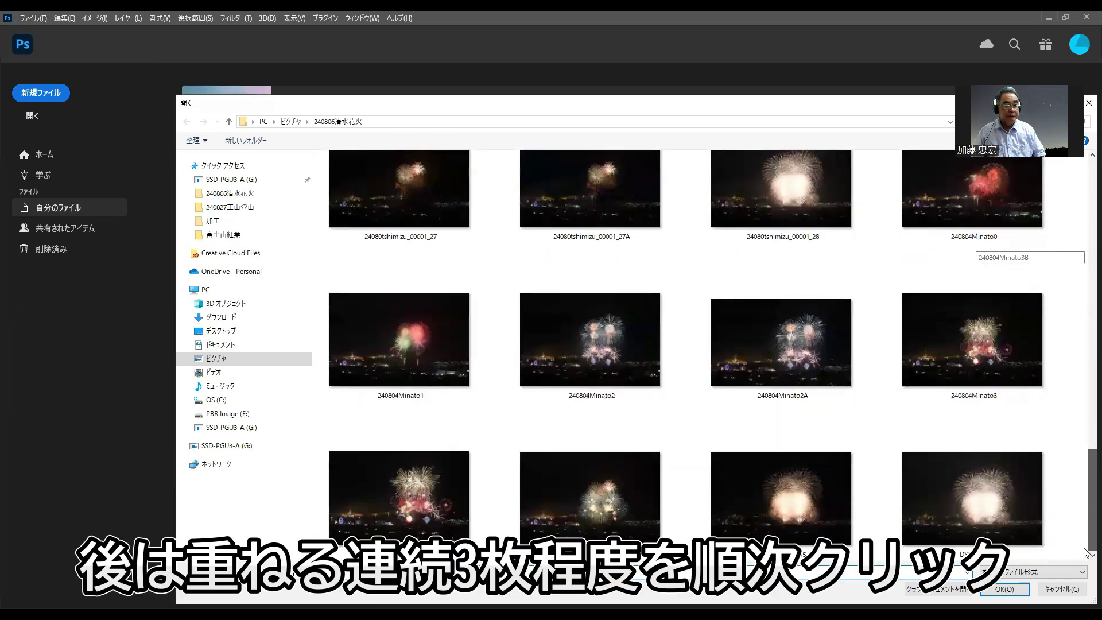
pyautogui.moveTo(1086, 551); pyautogui.dragTo(1086, 403)
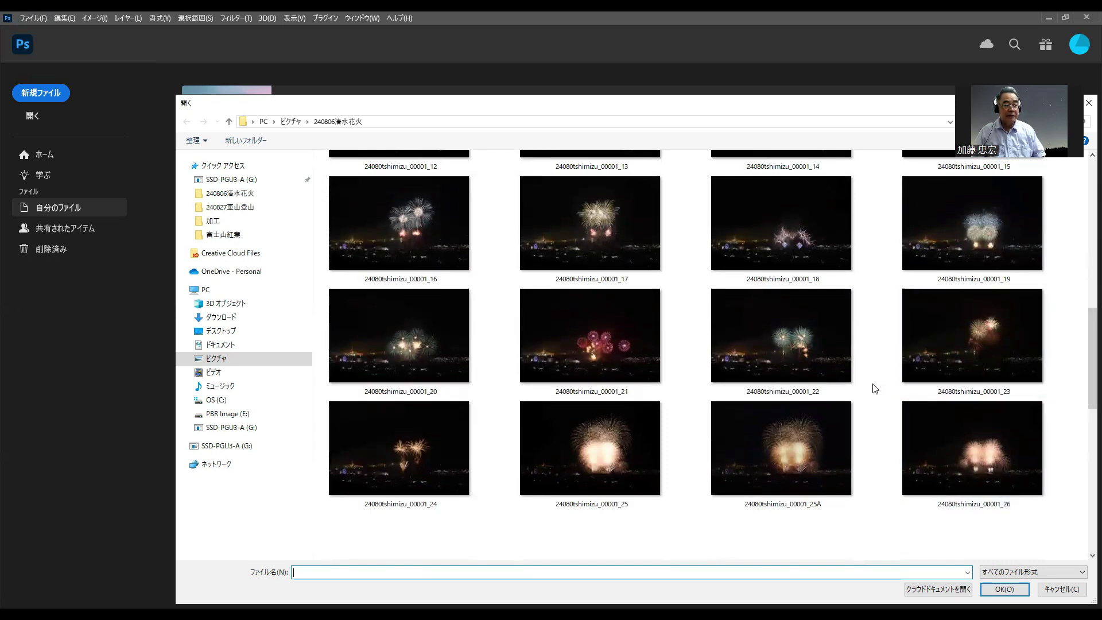
pyautogui.click(802, 353)
pyautogui.doubleClick(802, 353)
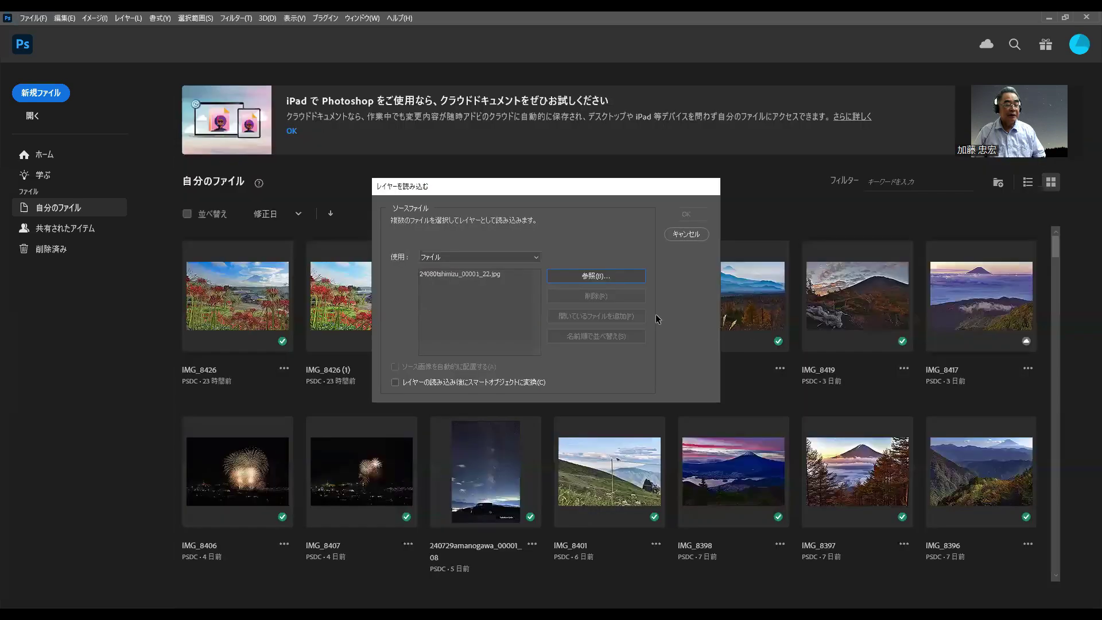
# Step: Add fireworks shot 24080tshimizu_00001_23 to the load list
pyautogui.click(593, 276)
pyautogui.click(840, 347)
pyautogui.scroll(-5, 872, 387)
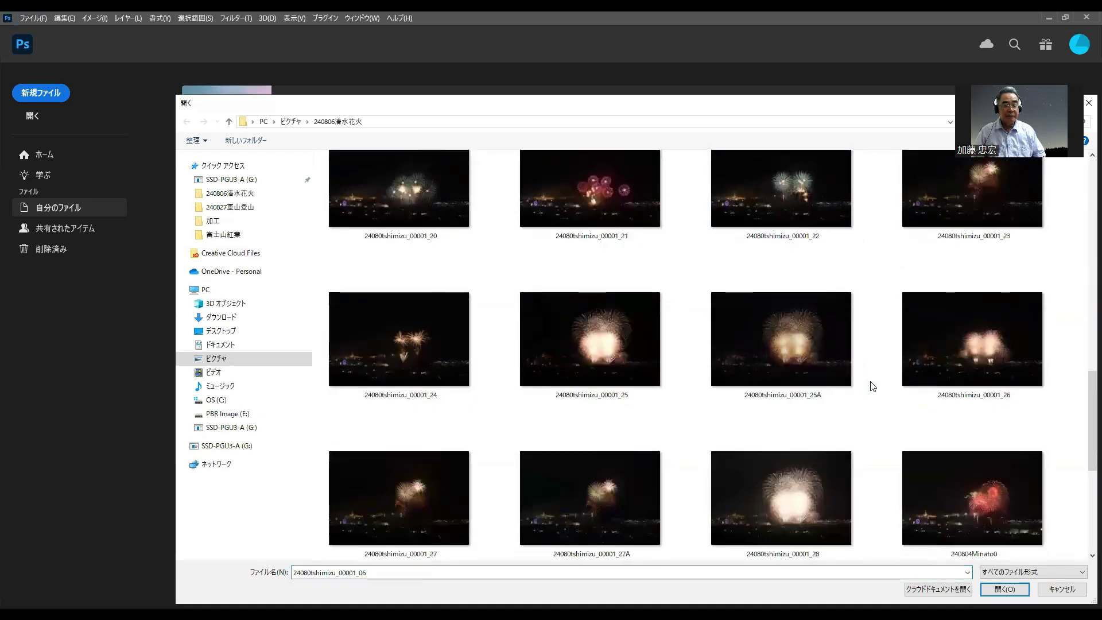
pyautogui.scroll(1, 871, 386)
pyautogui.click(962, 251)
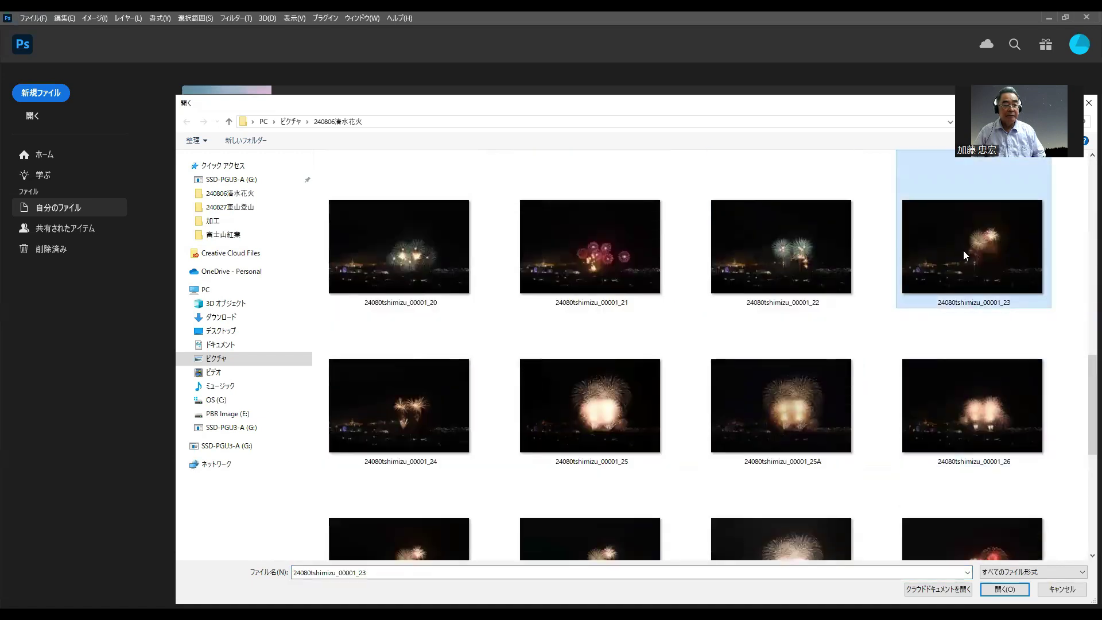
pyautogui.doubleClick(912, 284)
# Step: Add shot 24080tshimizu_00001_24 and load all three files as layers
pyautogui.click(604, 277)
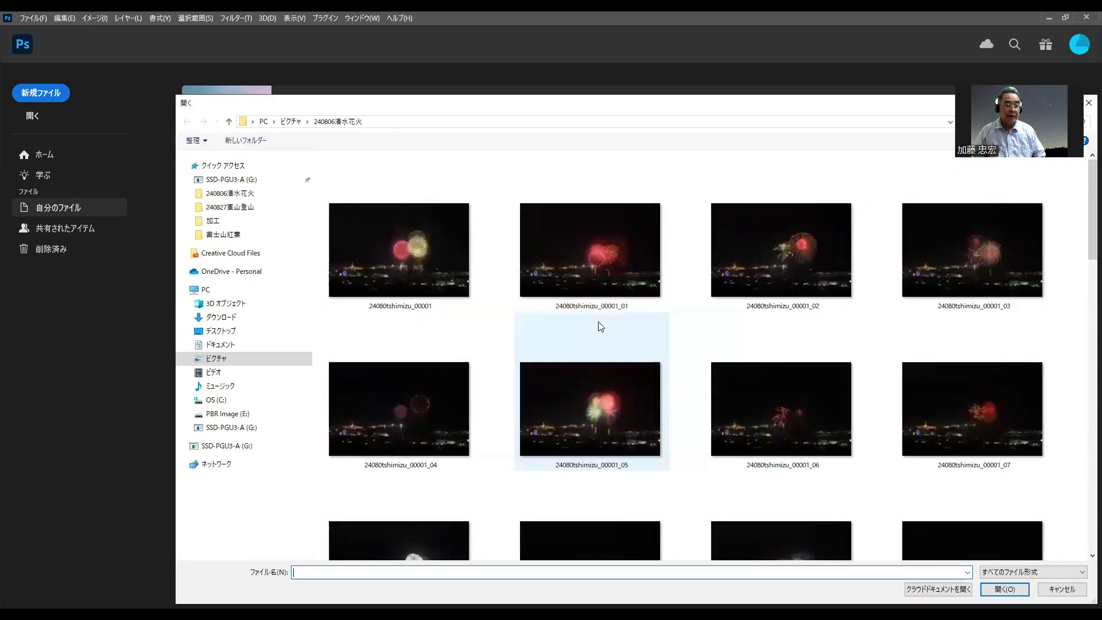
pyautogui.click(599, 324)
pyautogui.scroll(-8, 599, 321)
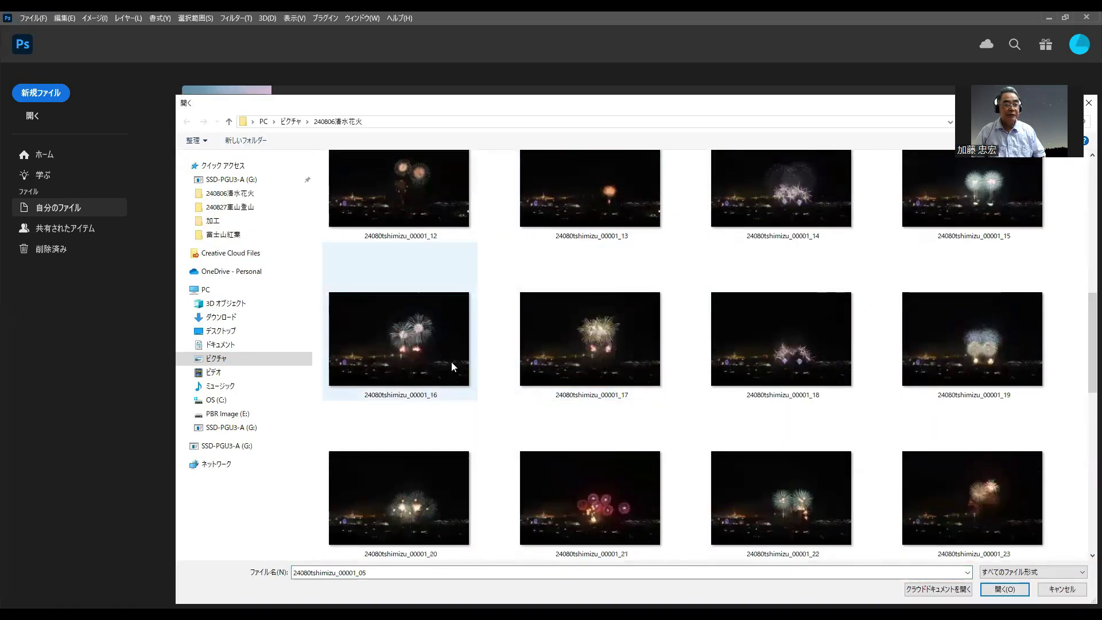
pyautogui.click(420, 489)
pyautogui.scroll(-1, 541, 481)
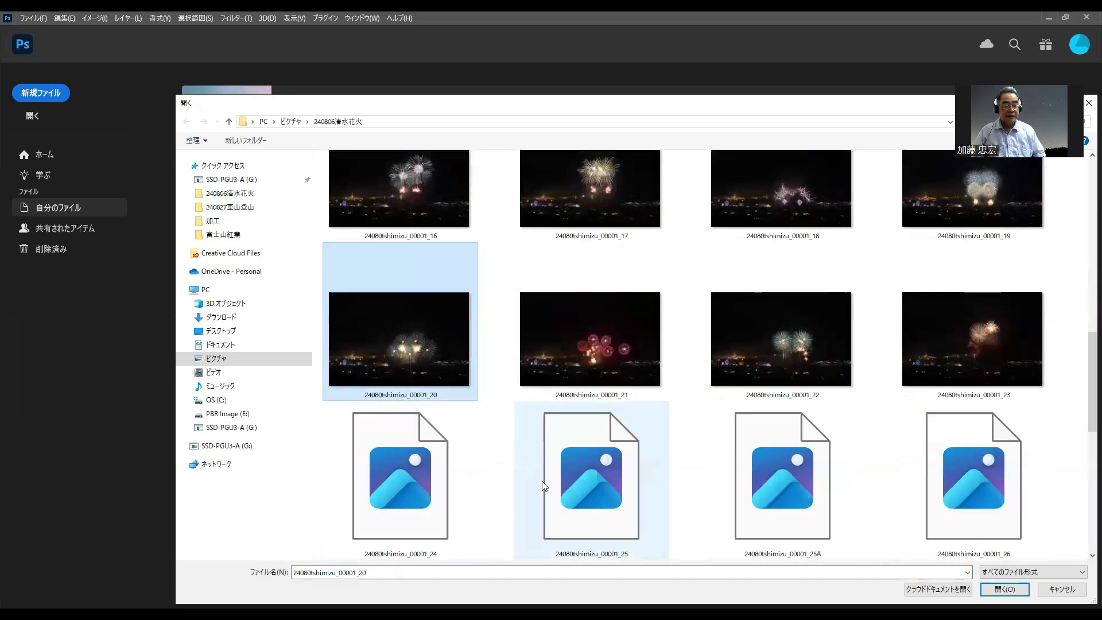
pyautogui.click(409, 510)
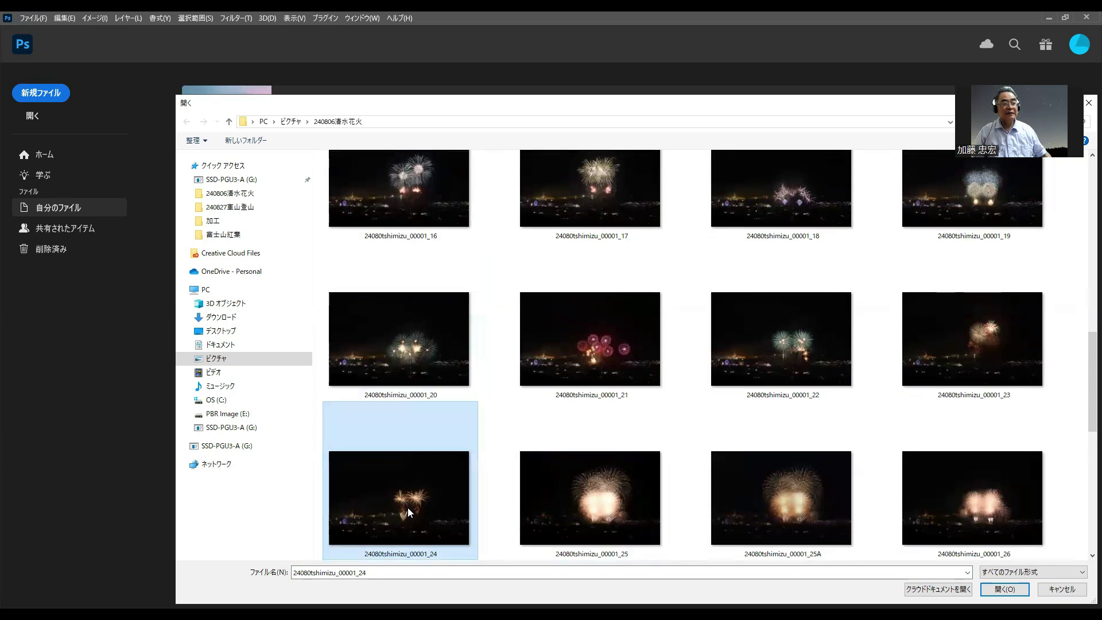
pyautogui.doubleClick(409, 511)
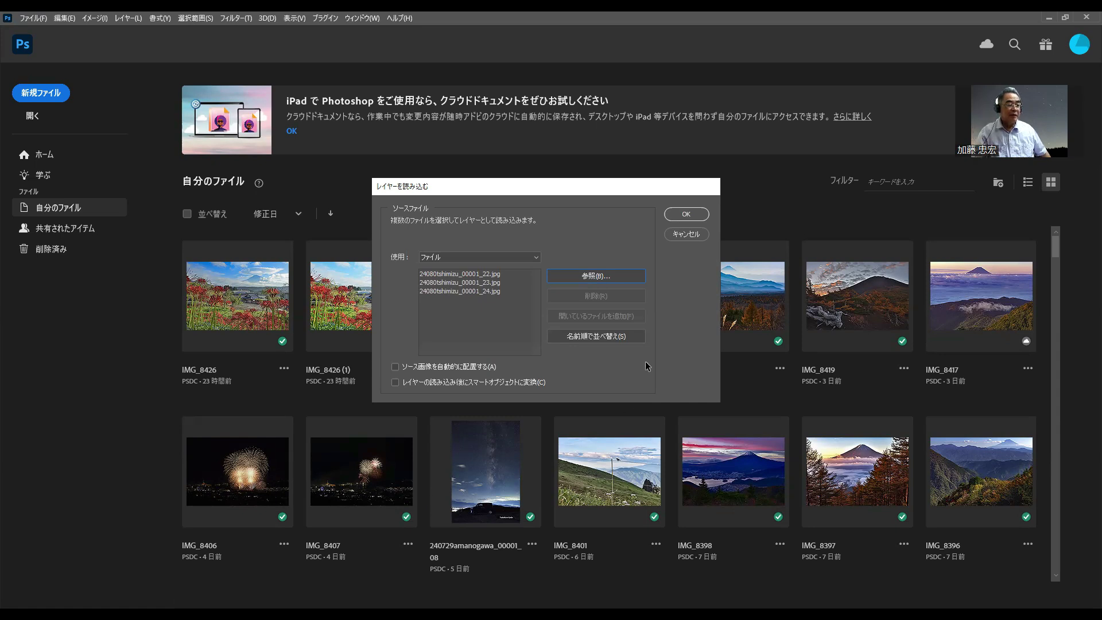
pyautogui.click(686, 214)
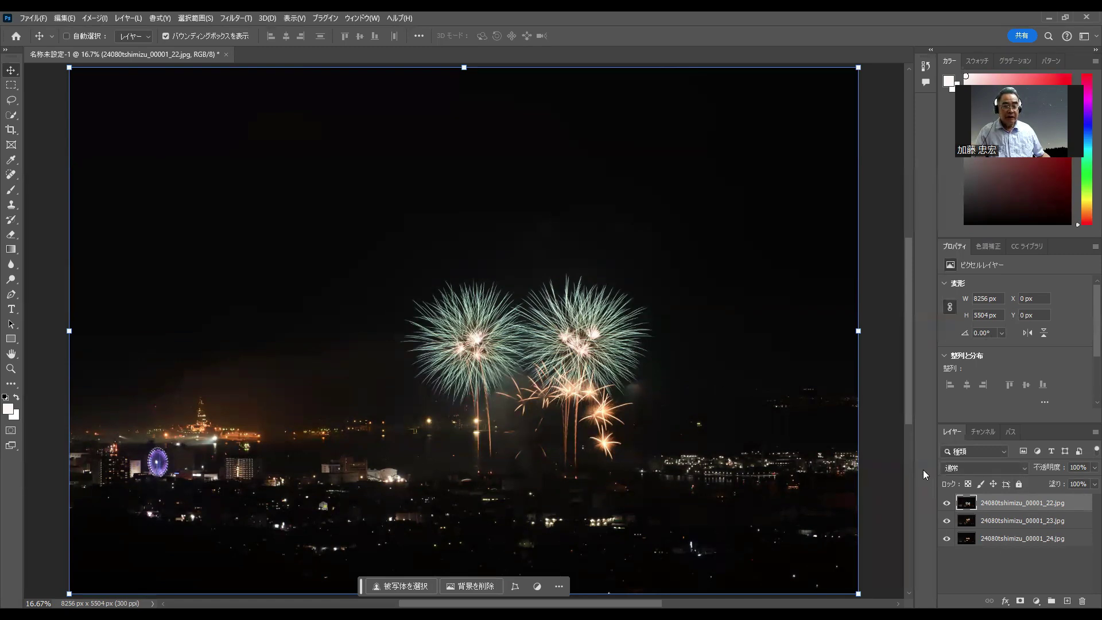
# Step: Open the Layers panel blend mode dropdown for the top fireworks layer
pyautogui.click(1024, 470)
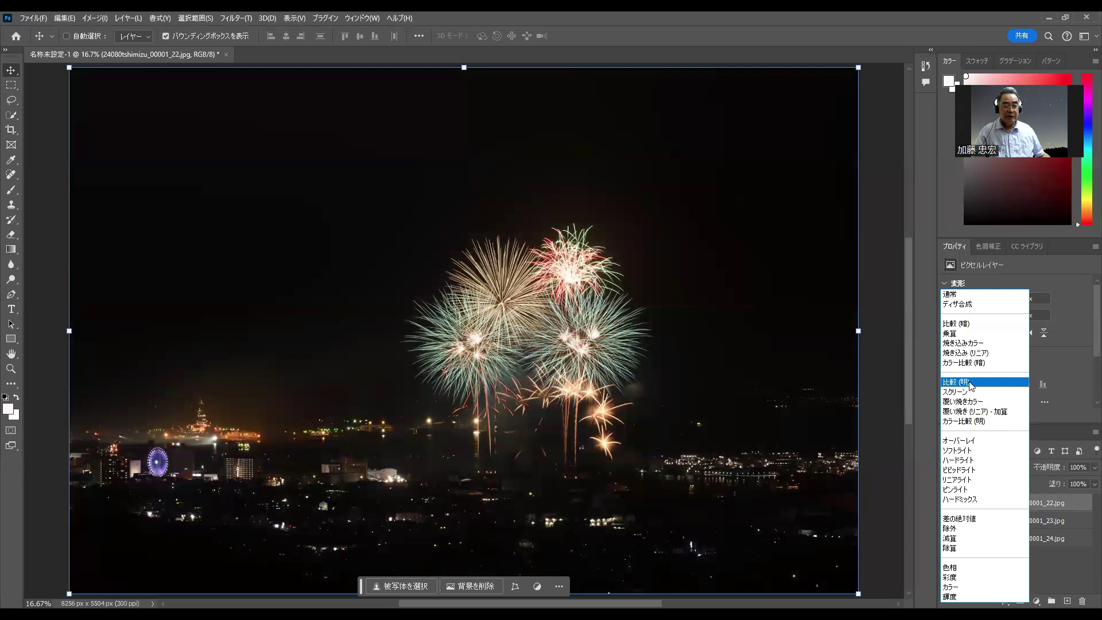
# Step: Set layer _22 to 比較 (明) Lighten, and layer _23 to スクリーン Screen after trying Lighten
pyautogui.click(970, 384)
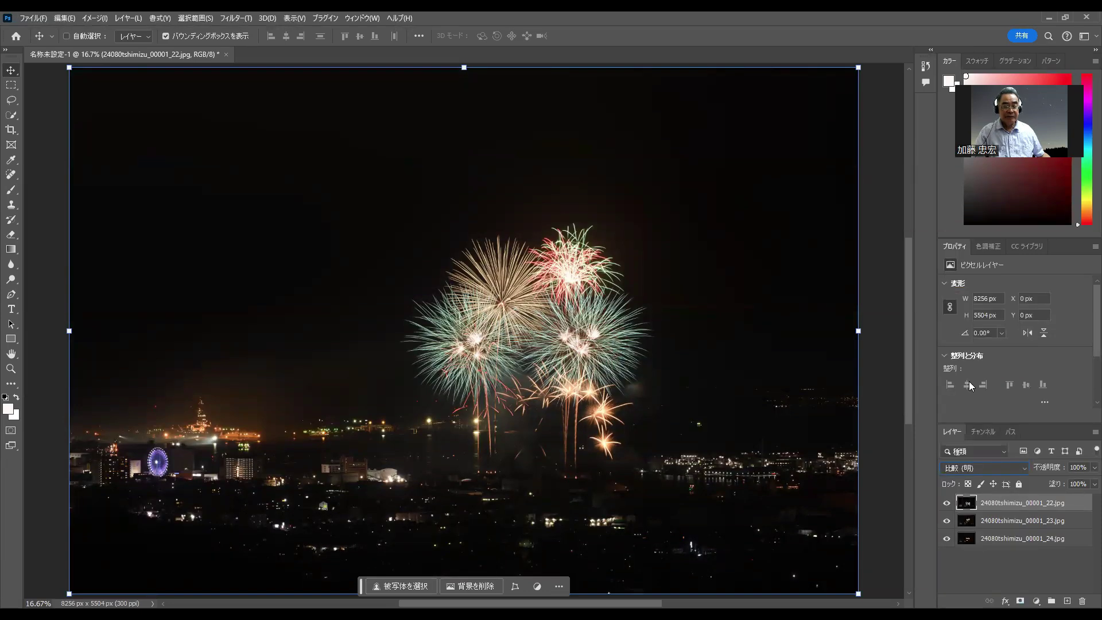
pyautogui.click(995, 520)
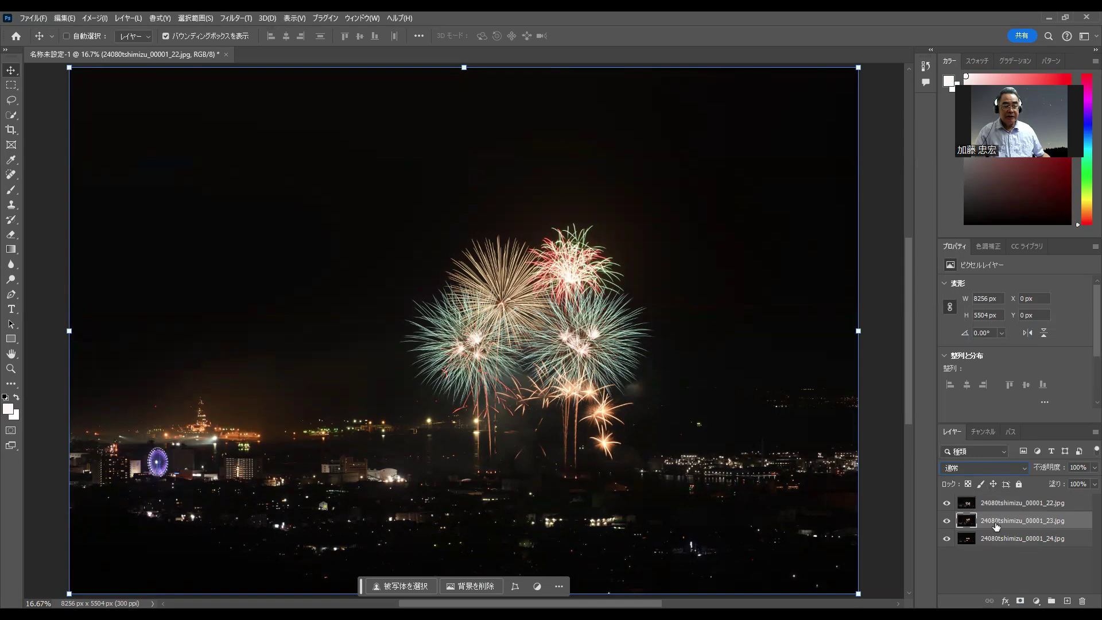
pyautogui.click(1024, 468)
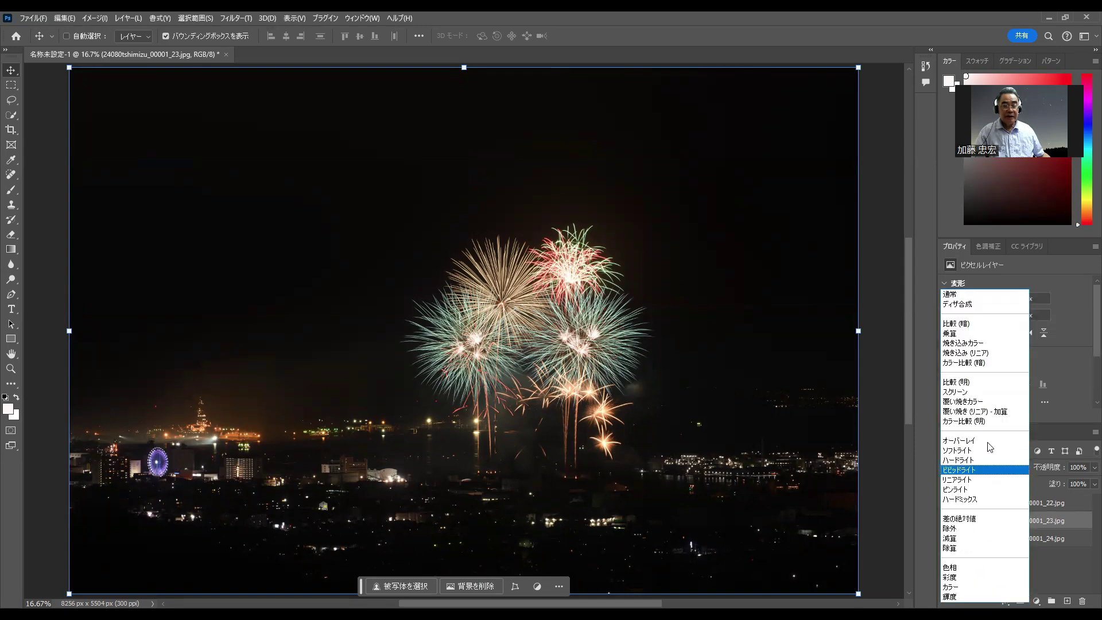
pyautogui.click(968, 383)
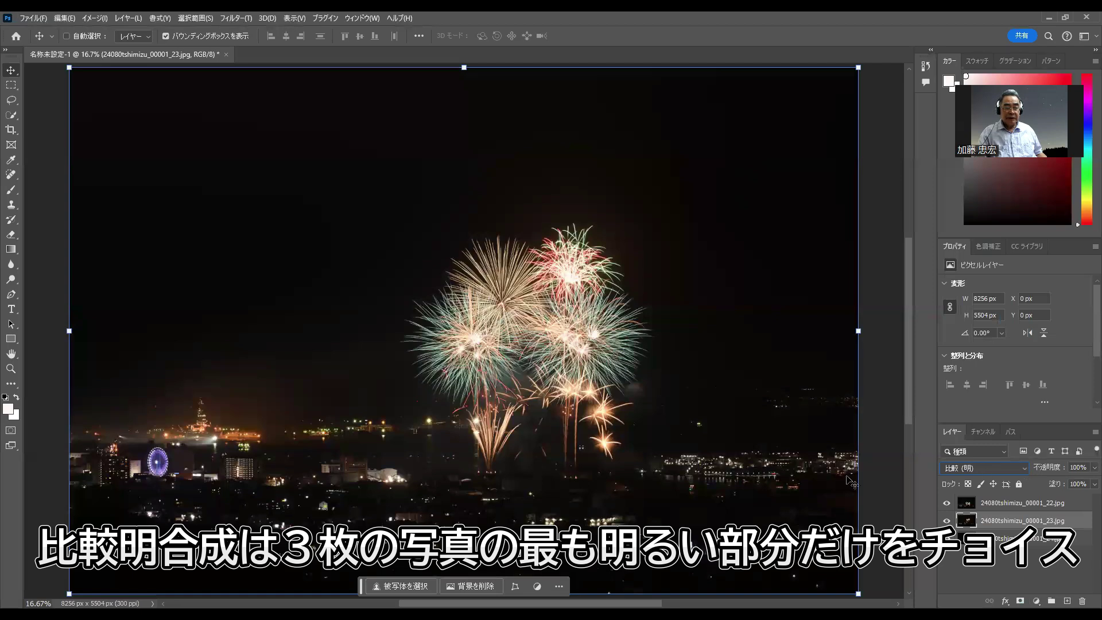
pyautogui.click(1025, 468)
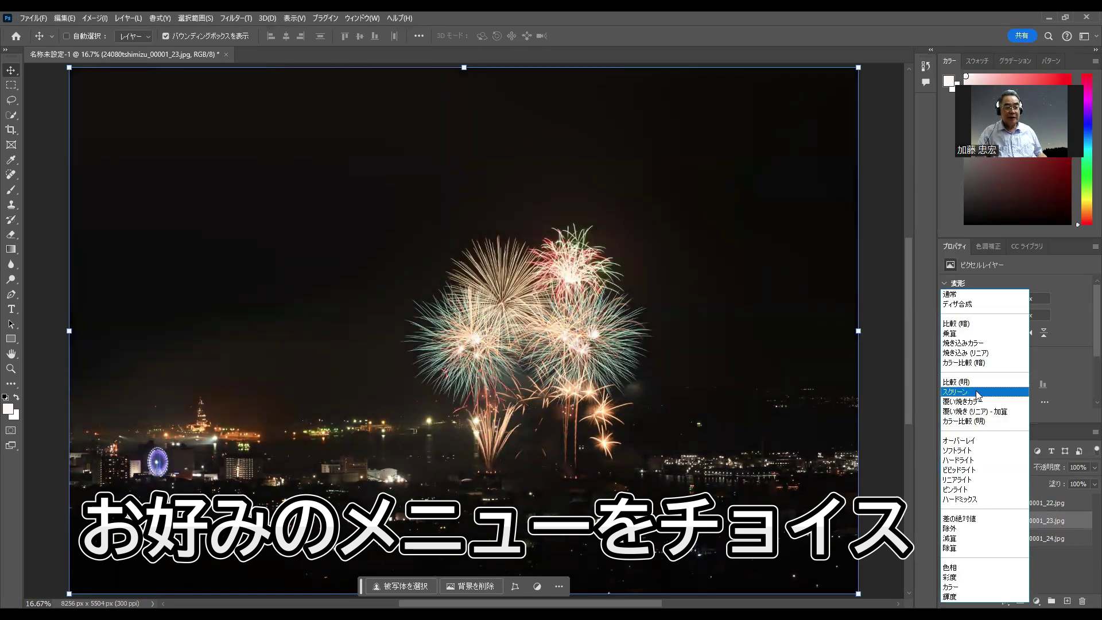
pyautogui.click(976, 390)
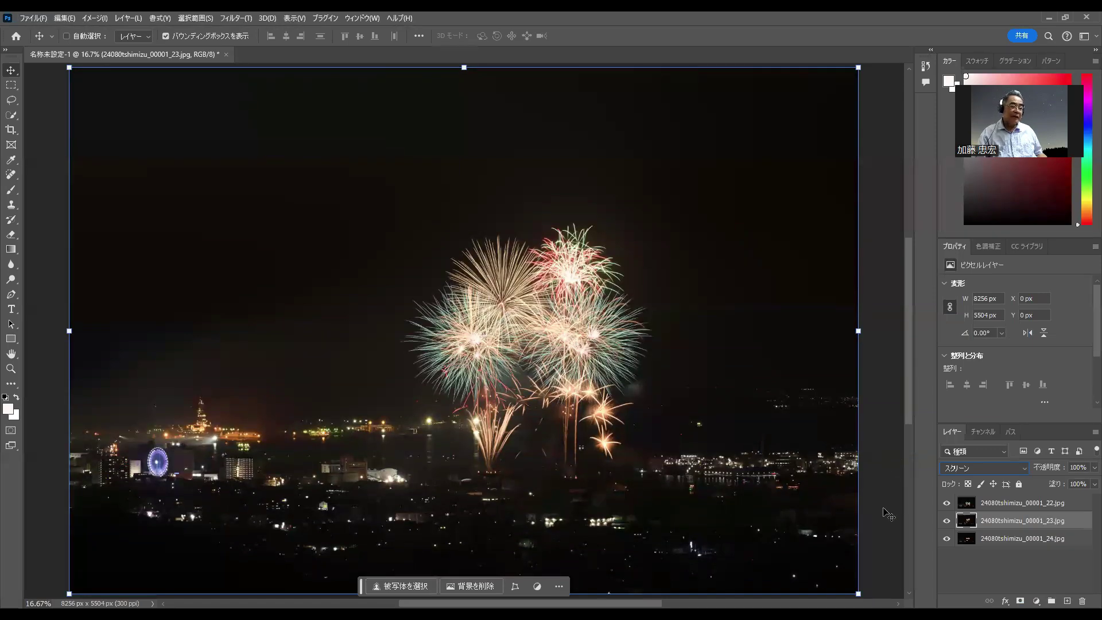
# Step: Quick Export the composite as JPG into Downloads, renaming the file to 240806shimizu
pyautogui.click(36, 18)
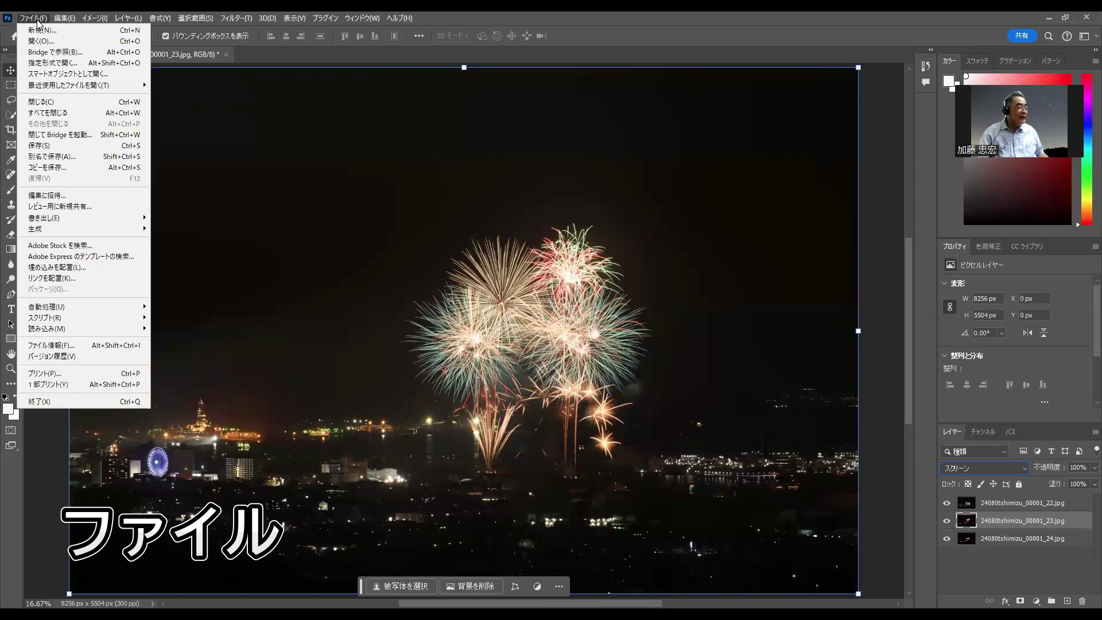
pyautogui.click(56, 220)
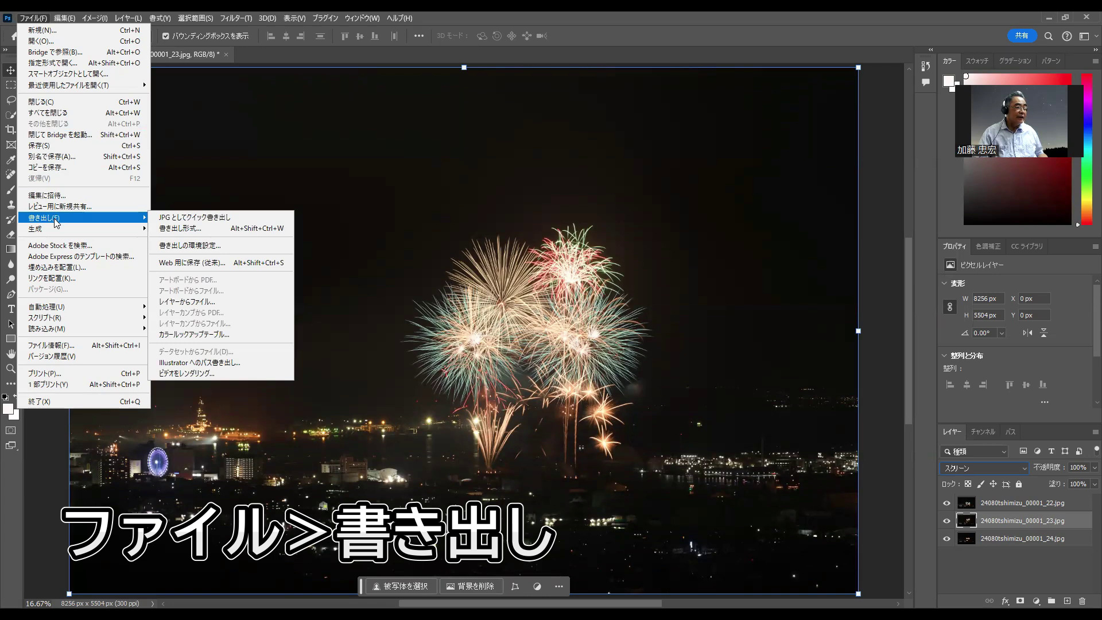
pyautogui.click(165, 219)
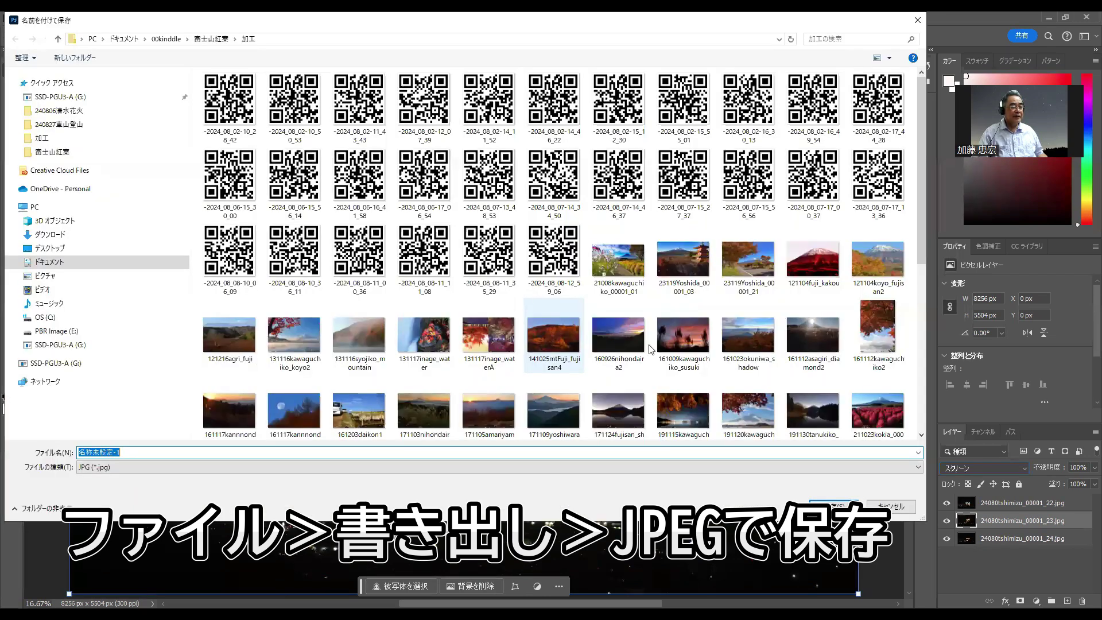
pyautogui.click(58, 235)
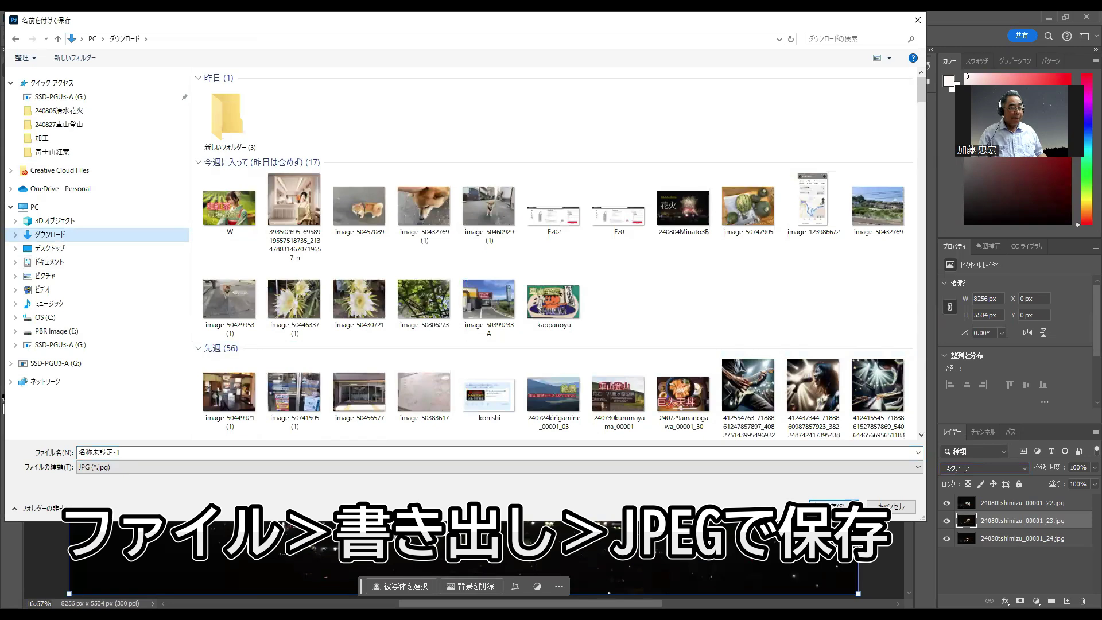
pyautogui.doubleClick(312, 452)
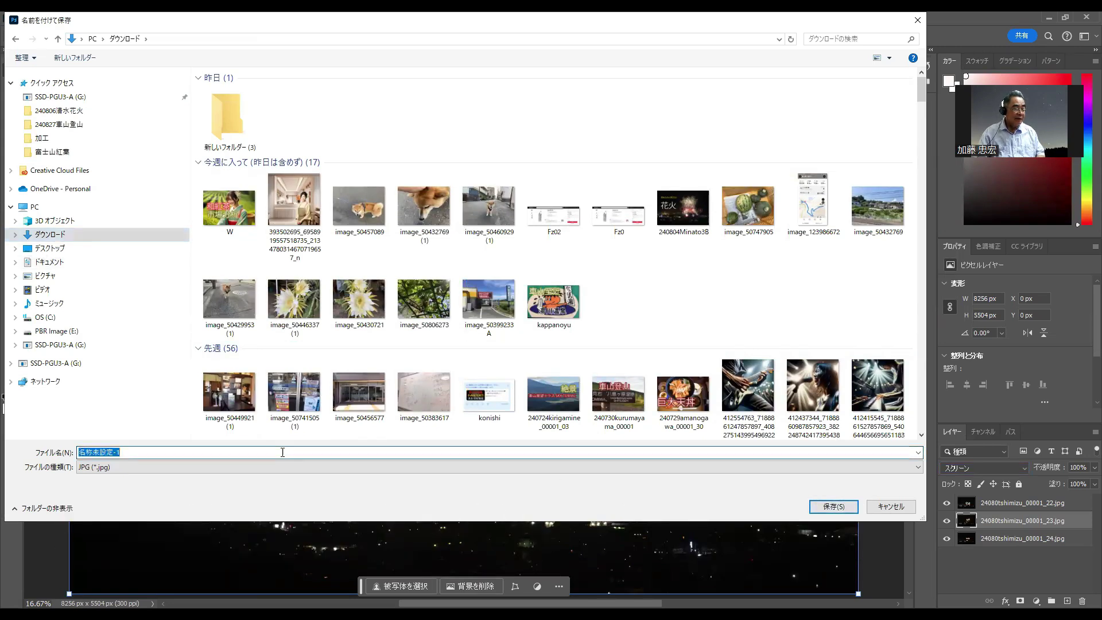
pyautogui.press('BackSpace')
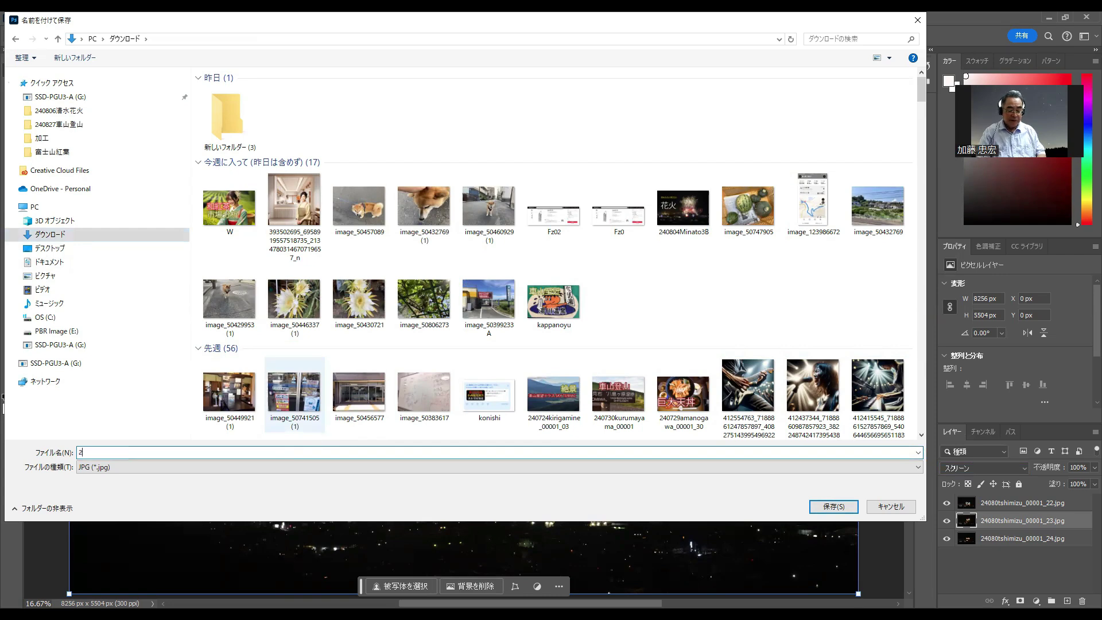
pyautogui.write('4080')
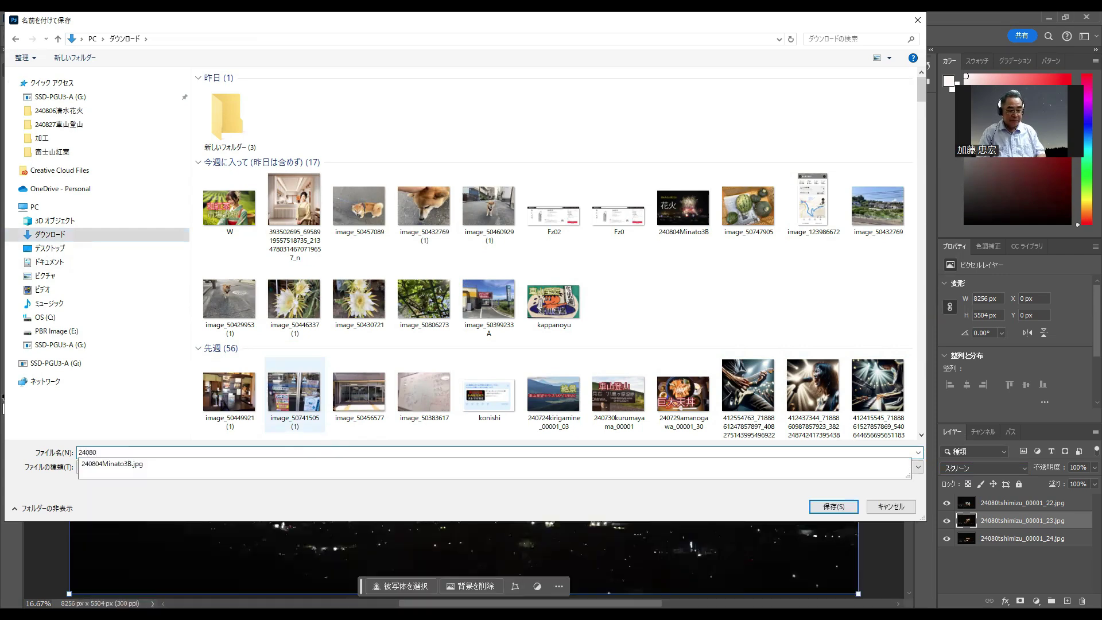
pyautogui.write('6A')
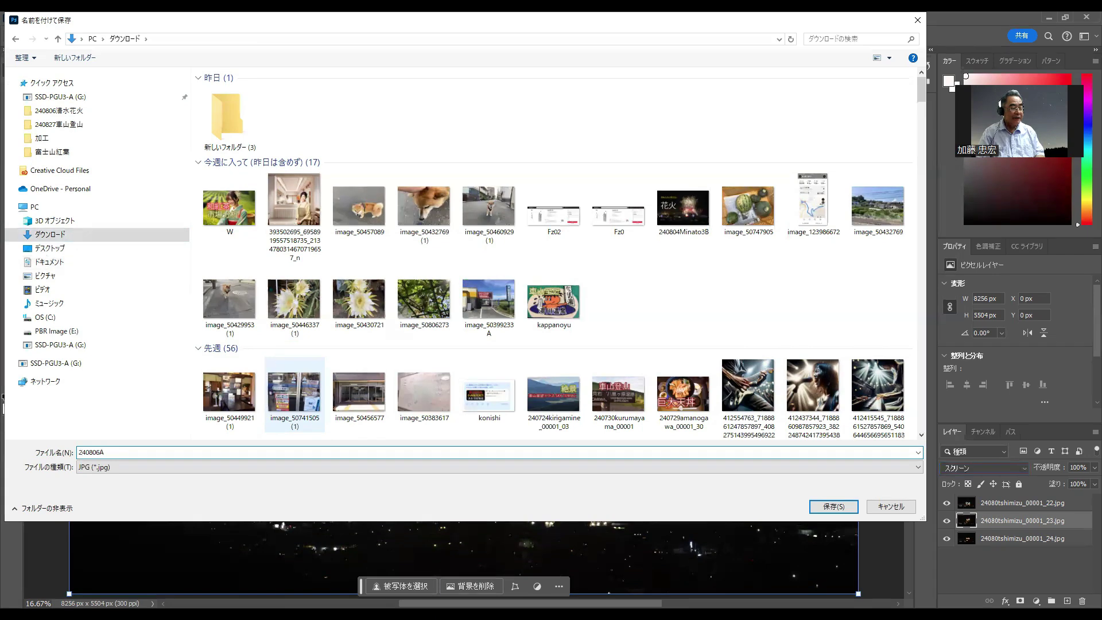
pyautogui.write('himizu')
# Step: Save the JPEG as 240806shimizu
pyautogui.click(834, 508)
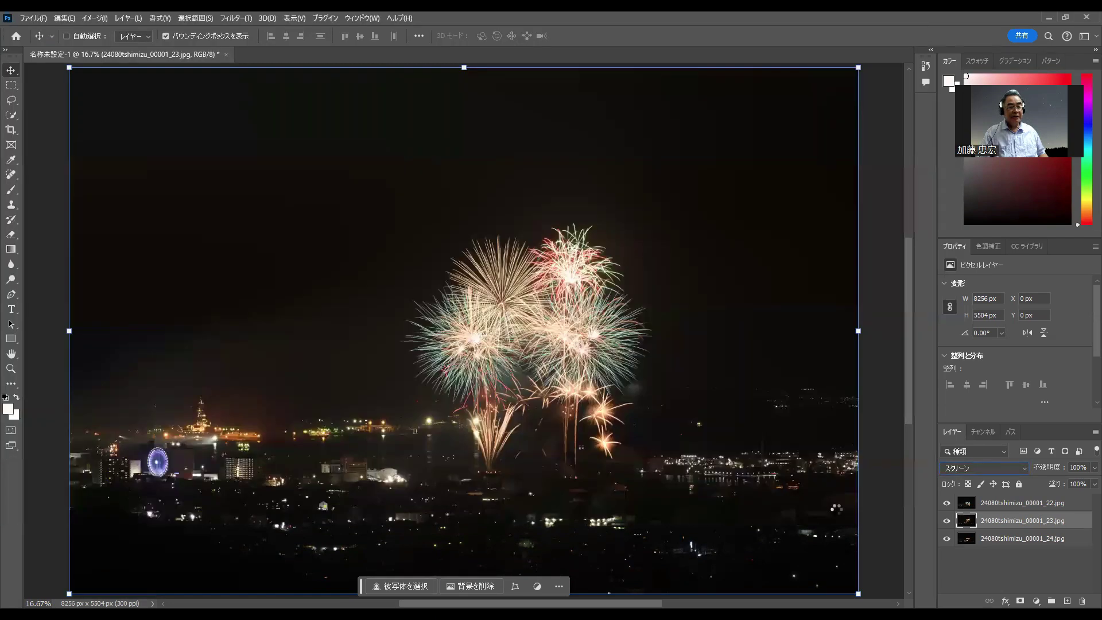